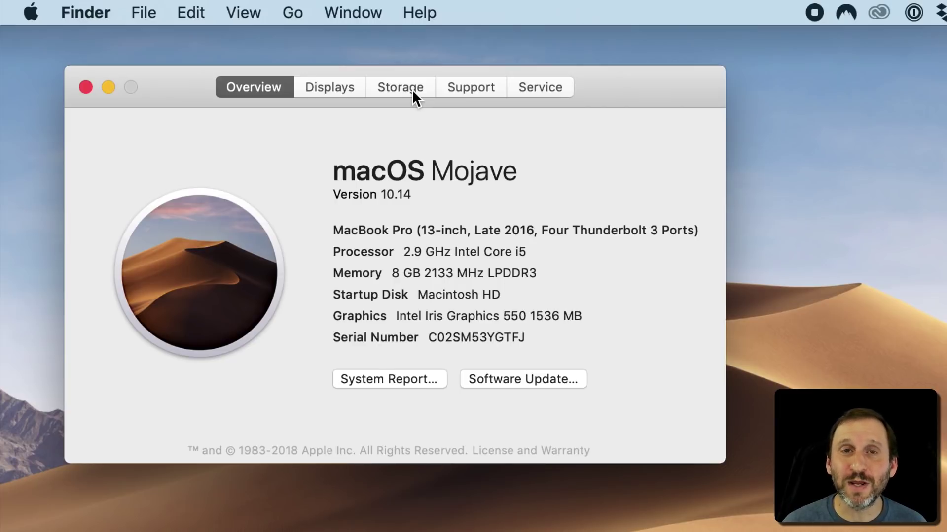
Show the Storage tab for Macintosh HD: 67.65 GB available of 250.04 GB
left_click(413, 90)
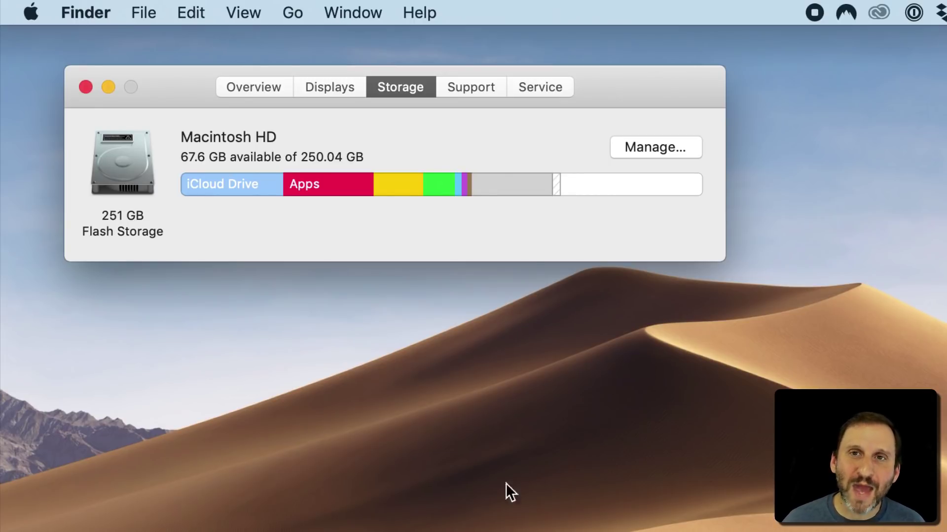
Open Storage Management and move its window into full view to see per-category sizes
left_click(647, 147)
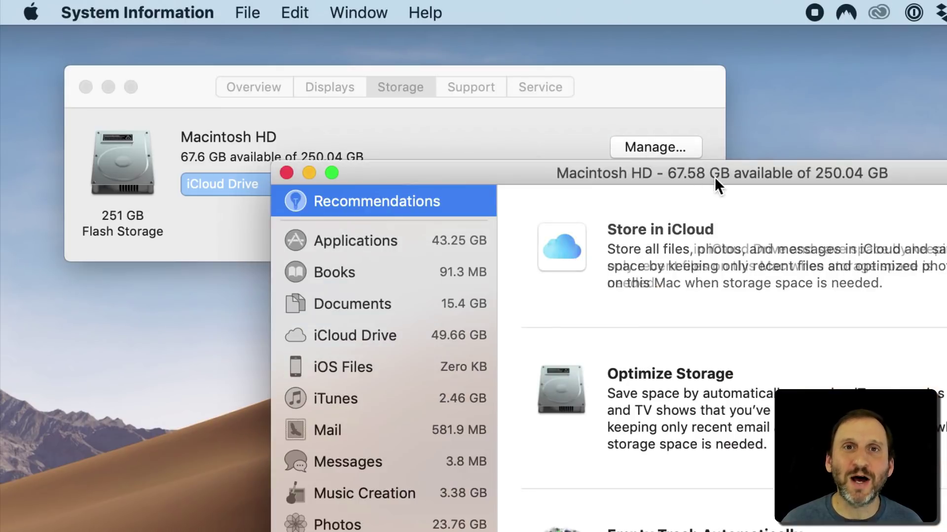
left_click_drag(715, 177, 492, 42)
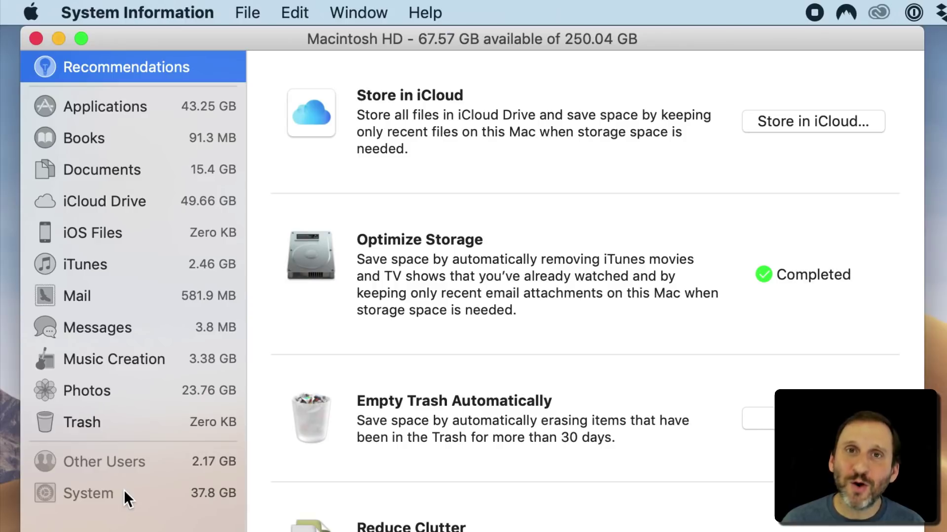
Quit System Information and open Macintosh HD from Computer in a new Finder window
key("super+q")
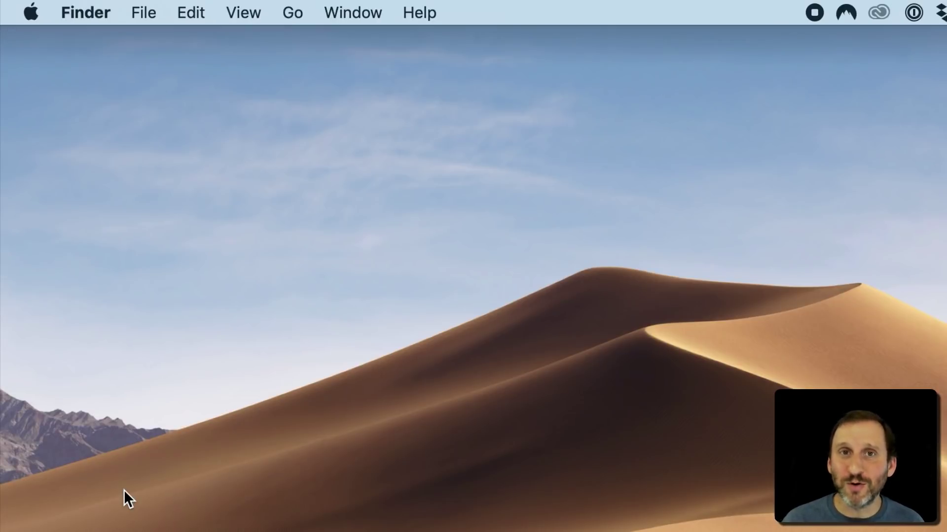
key("super+n")
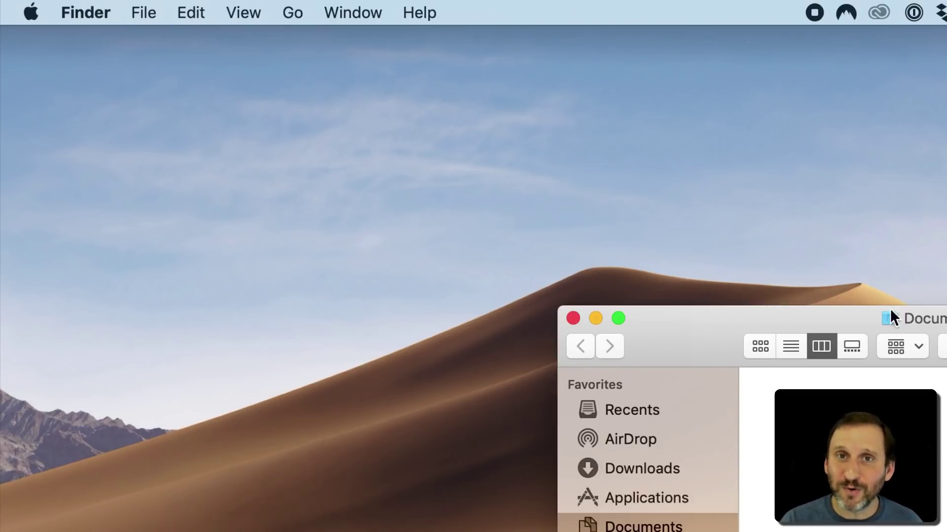
left_click_drag(889, 317, 342, 37)
left_click(294, 12)
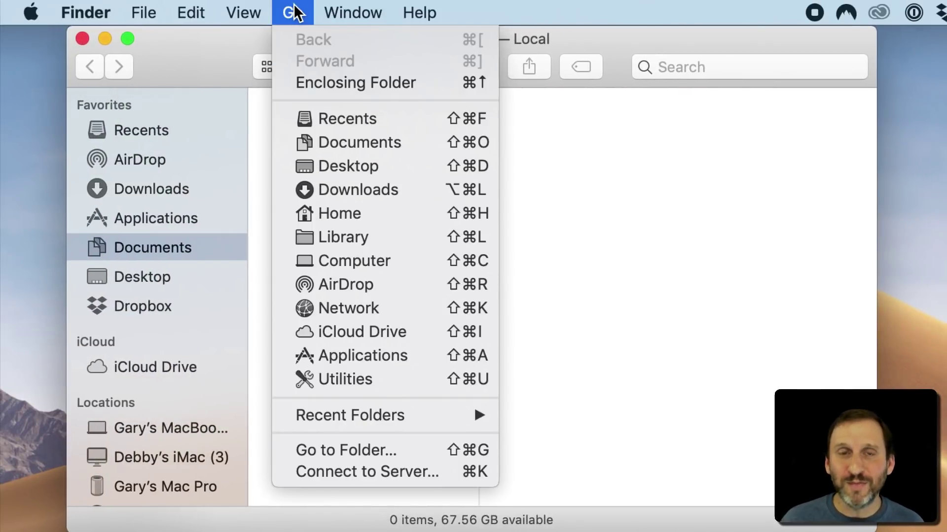
left_click(354, 260)
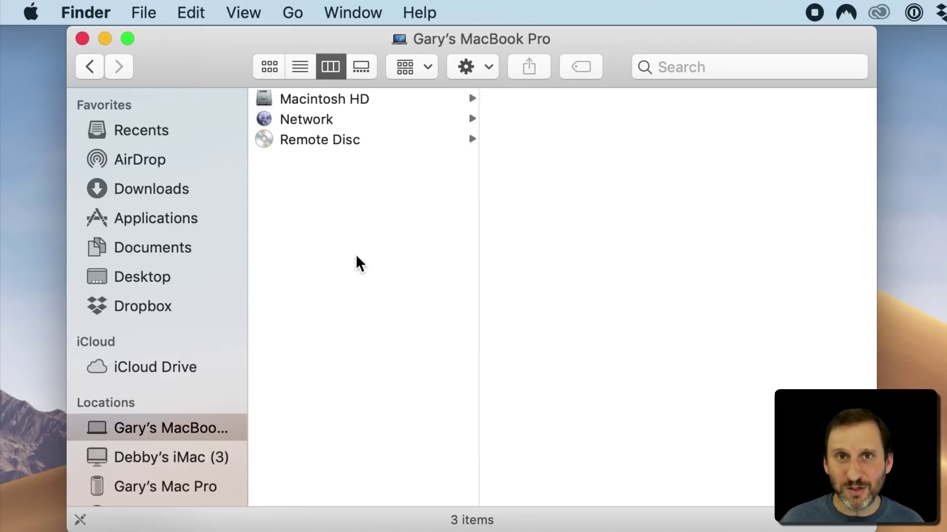
left_click(321, 102)
Check the System and Library folder sizes in their Get Info windows
left_click(531, 140)
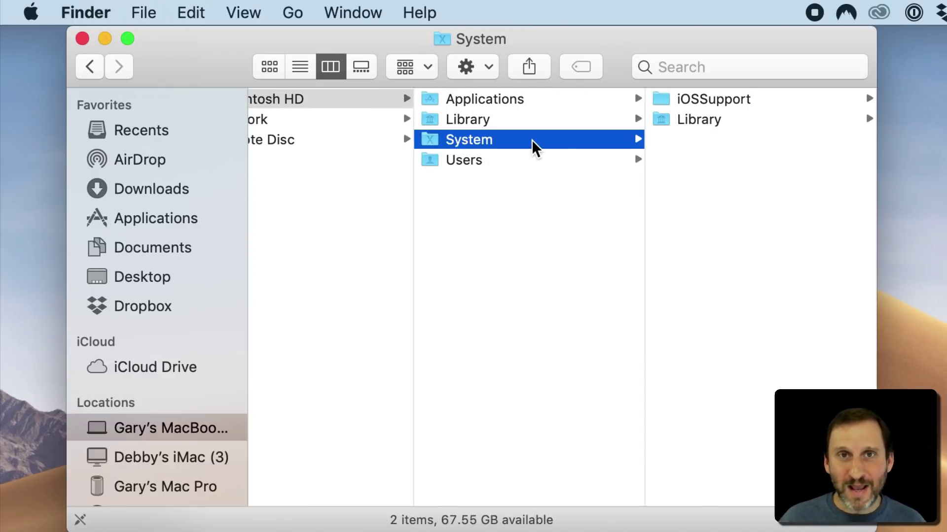
key("super+i")
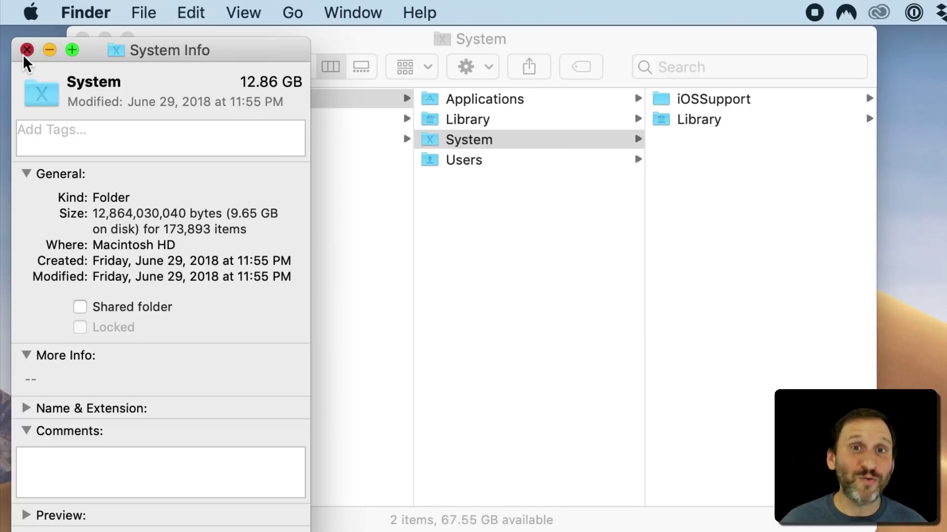
left_click(27, 50)
left_click(455, 121)
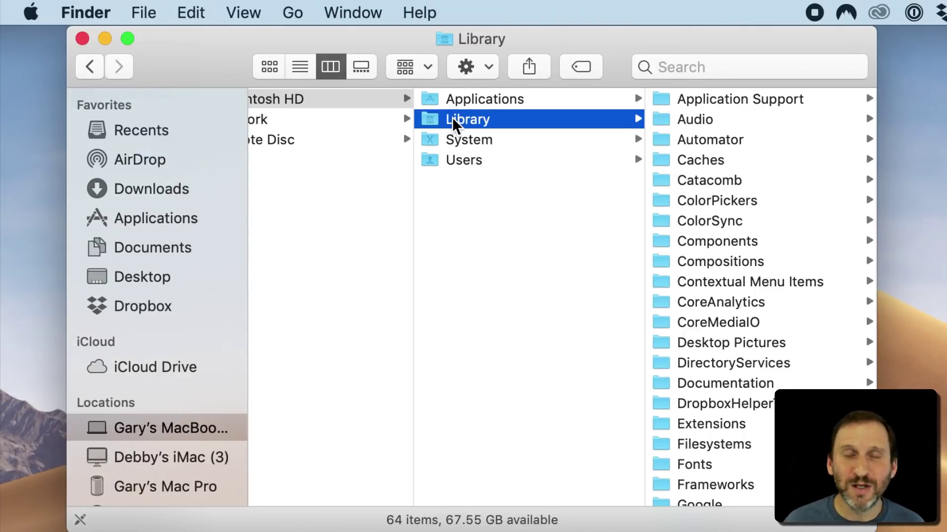
key("super+i")
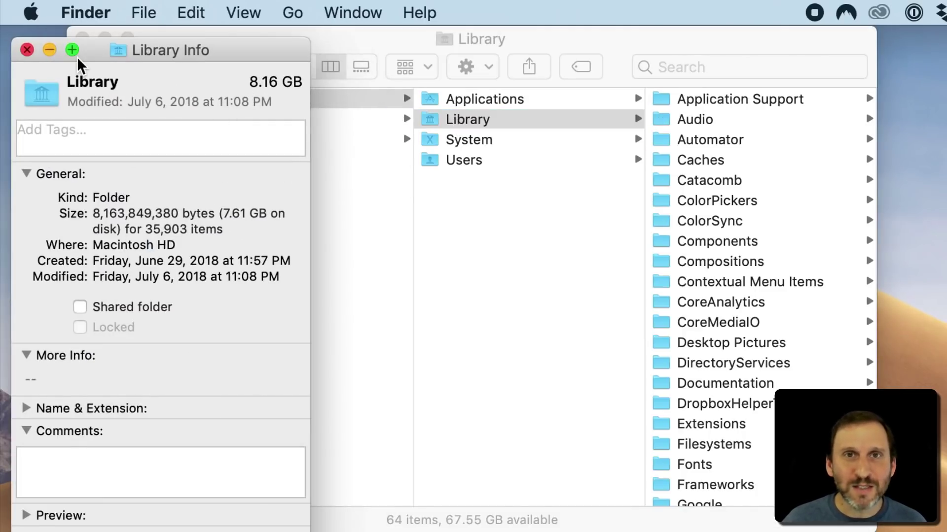
left_click(27, 51)
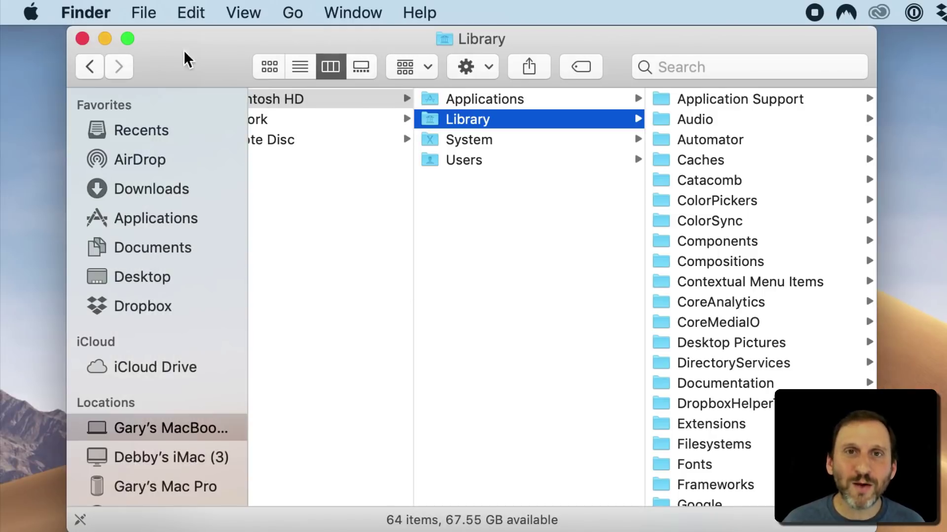
Open the hidden user Library from the Option-Go menu, confirm 54.68 GB, and switch to list view
left_click(292, 13)
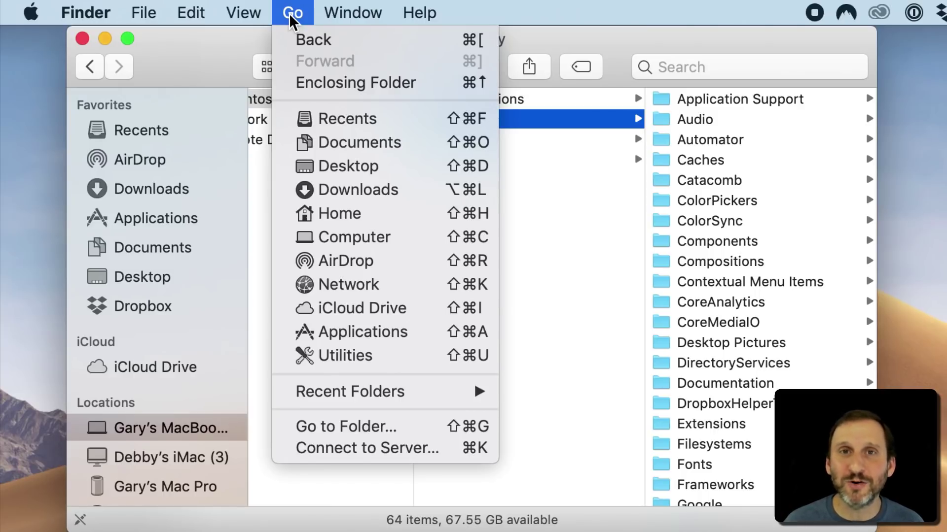
key("alt")
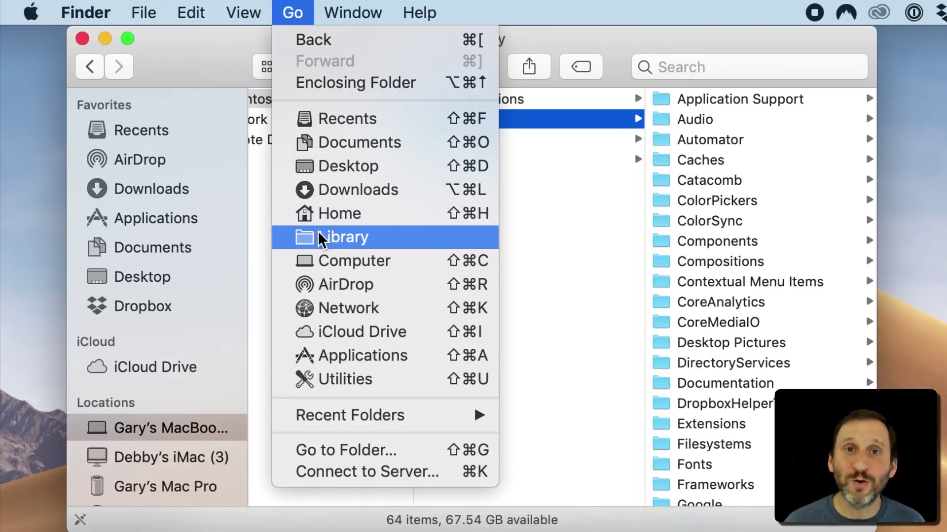
left_click(376, 240)
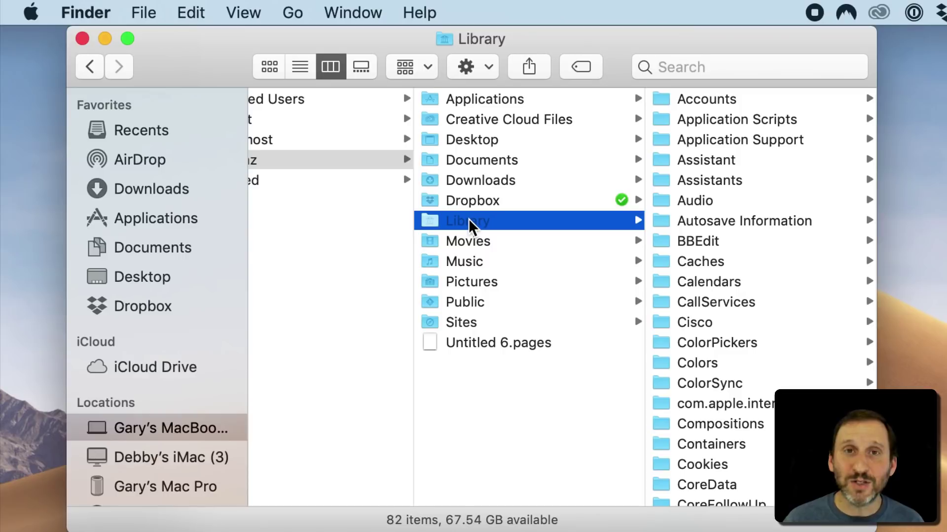
key("super+i")
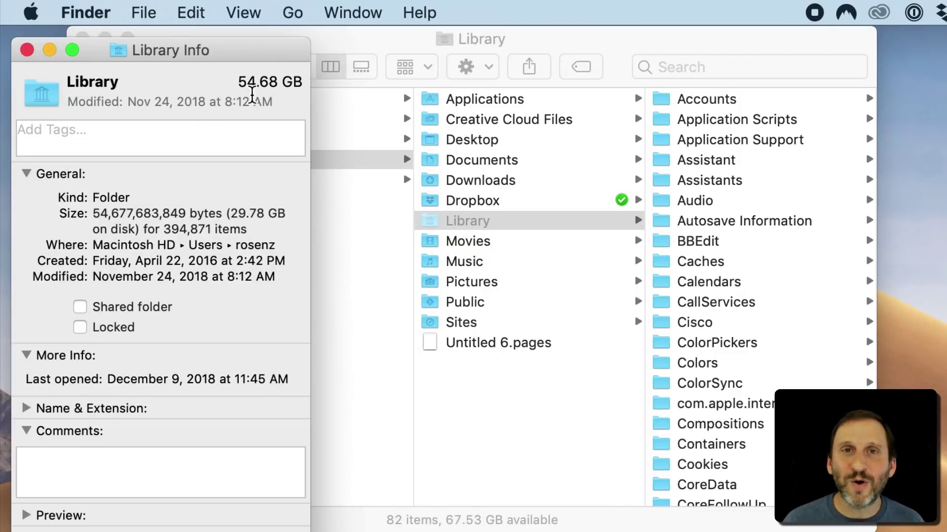
left_click(26, 50)
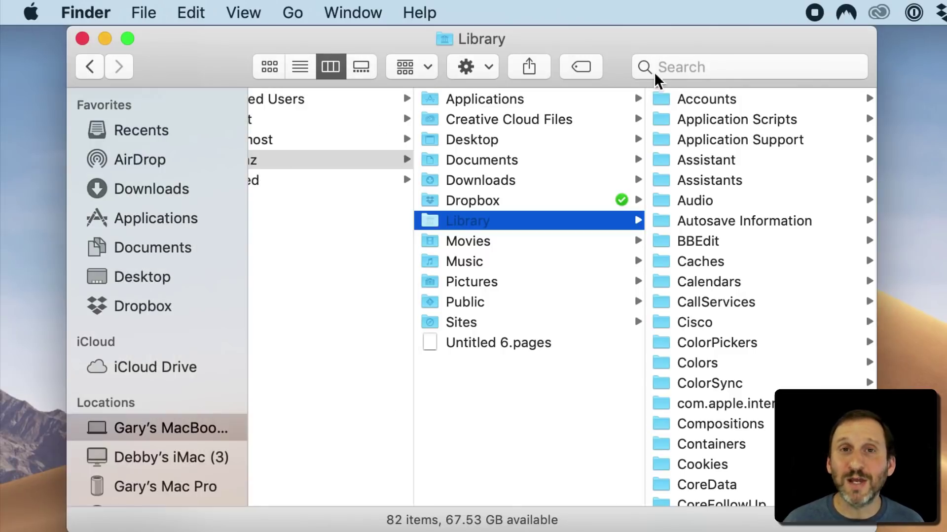
left_click(300, 66)
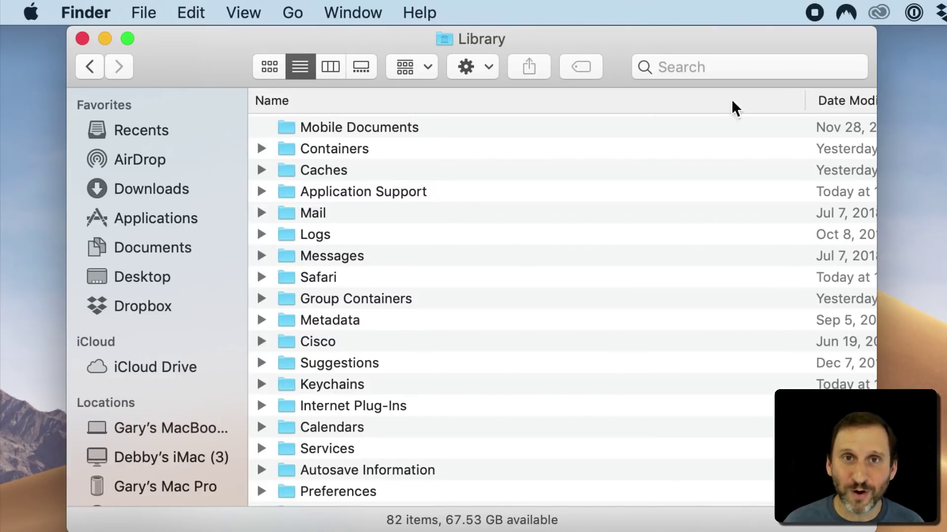
Narrow the Name and Date columns and sort by size, putting Mobile Documents first
left_click_drag(373, 40, 315, 41)
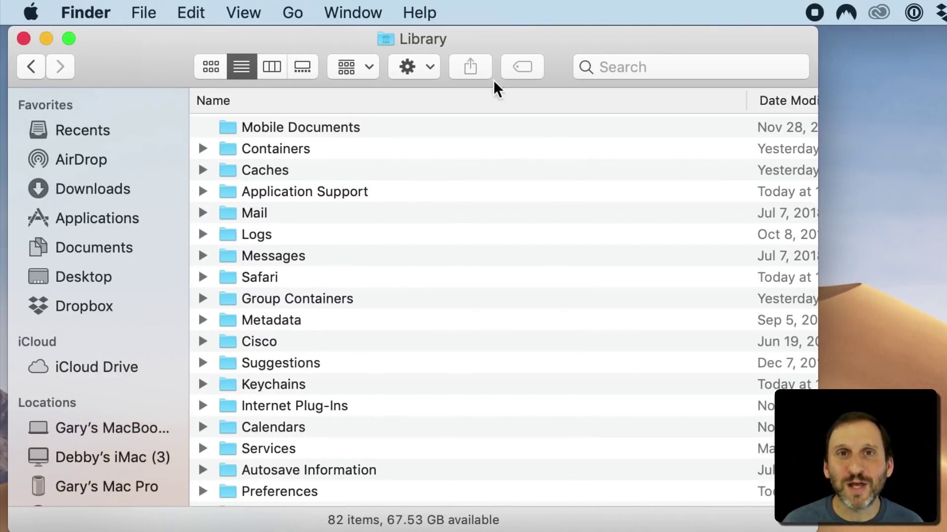
left_click_drag(746, 101, 510, 102)
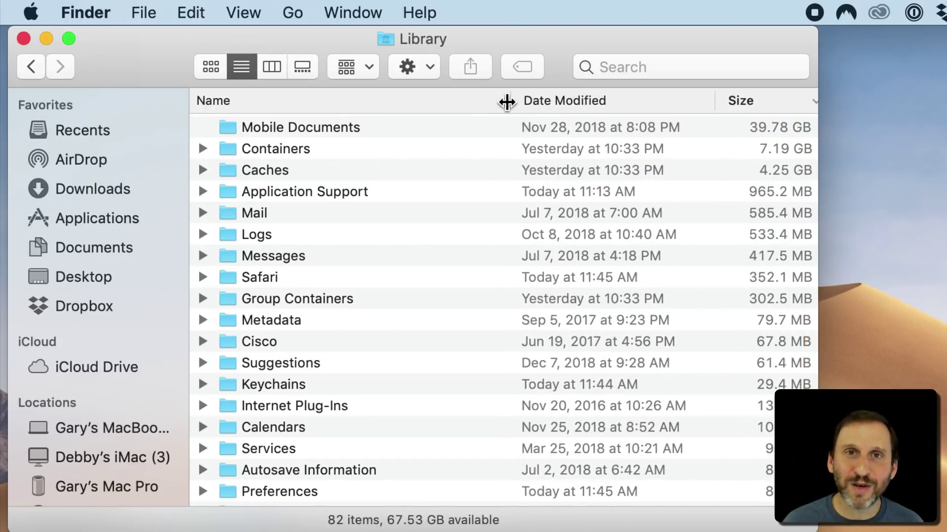
left_click(681, 101)
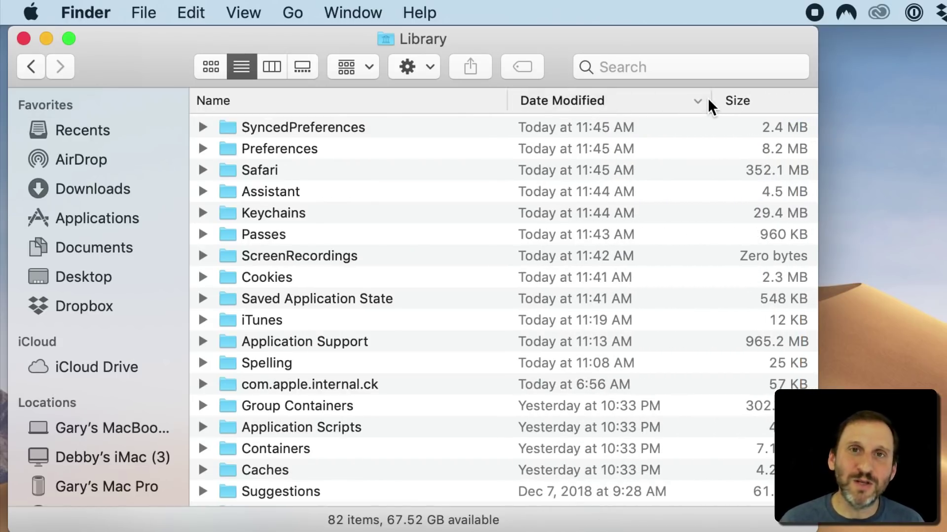
left_click_drag(712, 101, 663, 101)
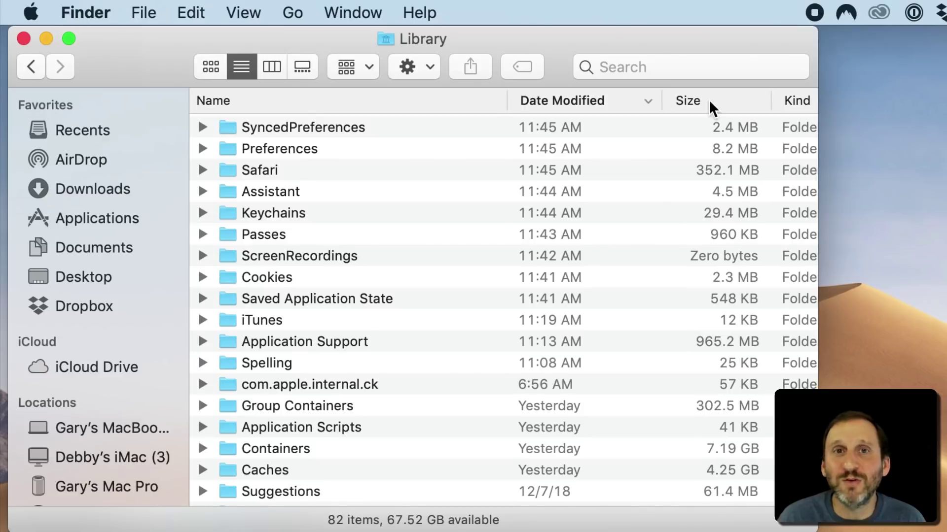
left_click(712, 101)
left_click(348, 130)
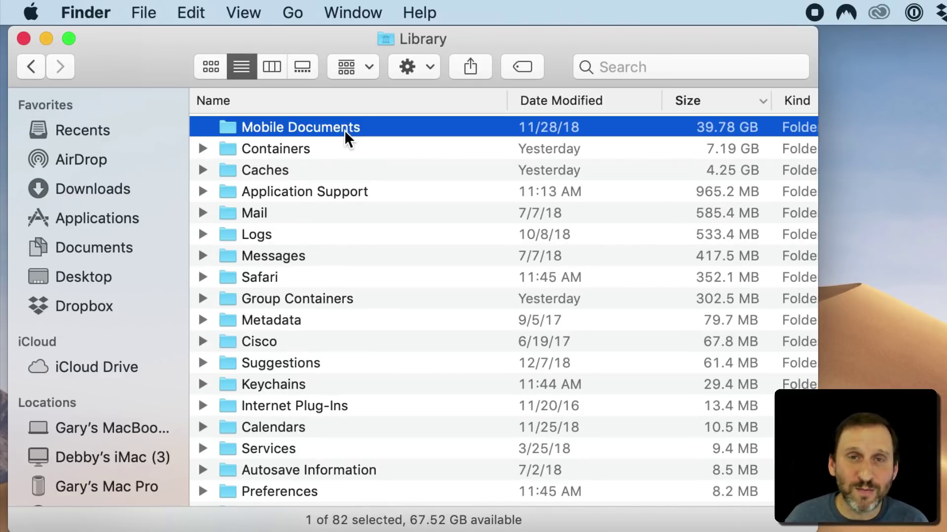
Inspect Containers' subfolders (cloudphotosd, Safari, Photos, iMovieApp), then briefly expand Caches
left_click(277, 149)
left_click(202, 149)
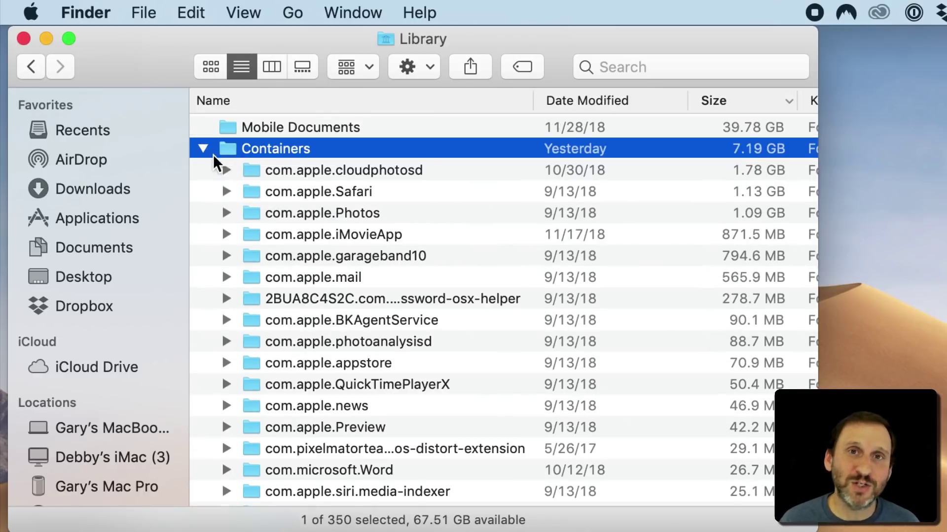
left_click(297, 169)
left_click(301, 194)
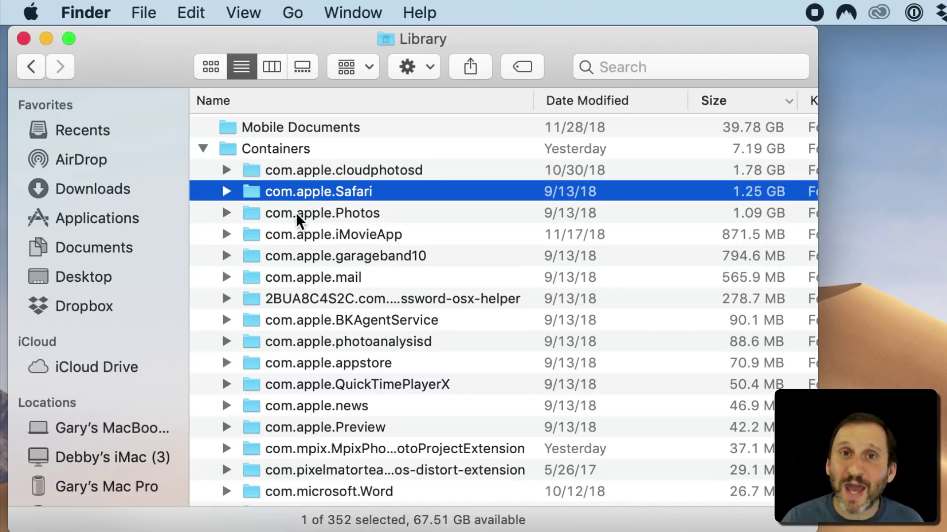
left_click(296, 213)
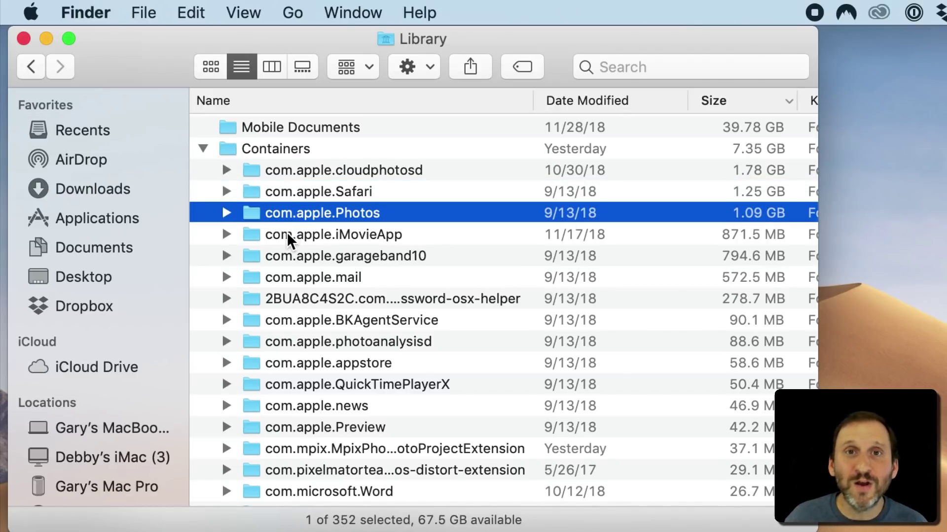
left_click(287, 234)
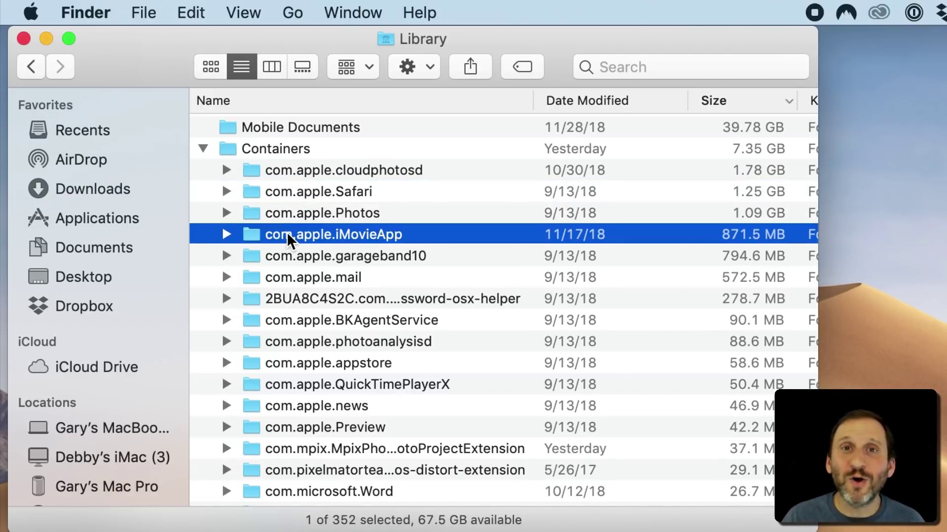
left_click(204, 149)
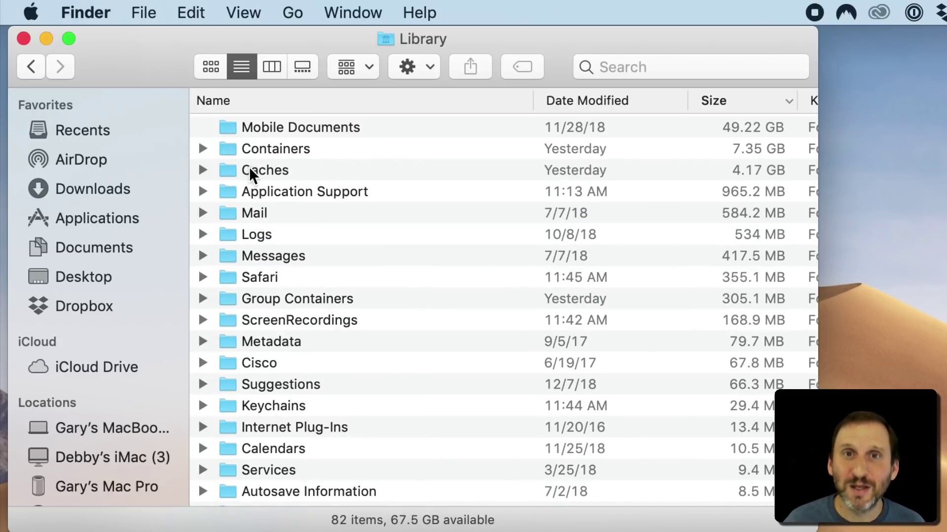
left_click(204, 170)
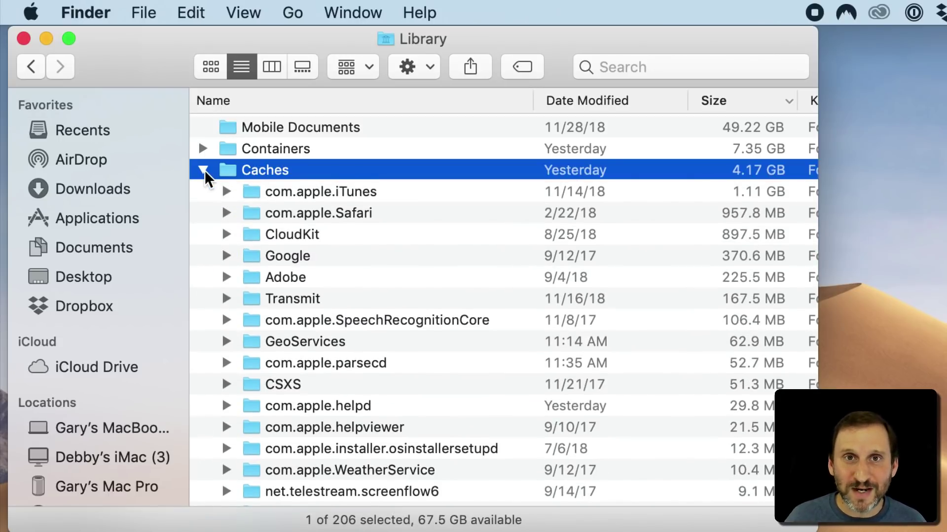
left_click(204, 170)
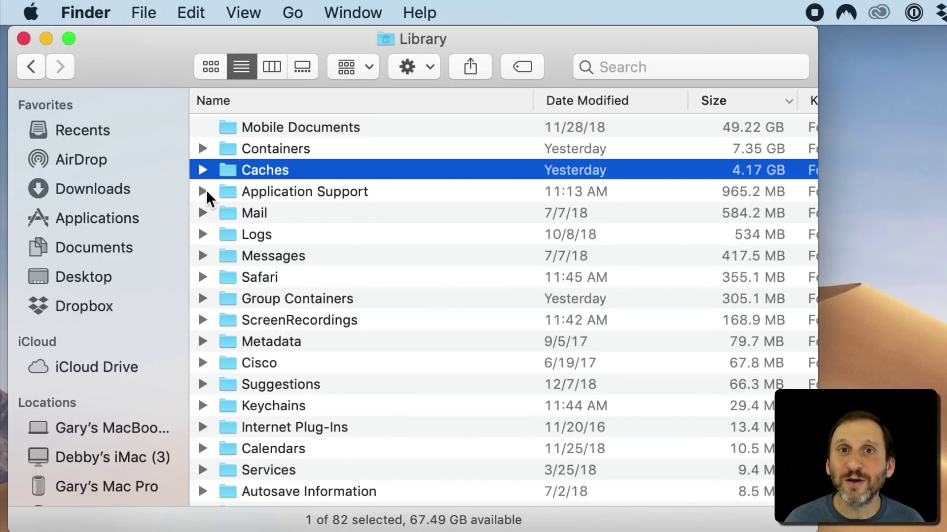
left_click(311, 127)
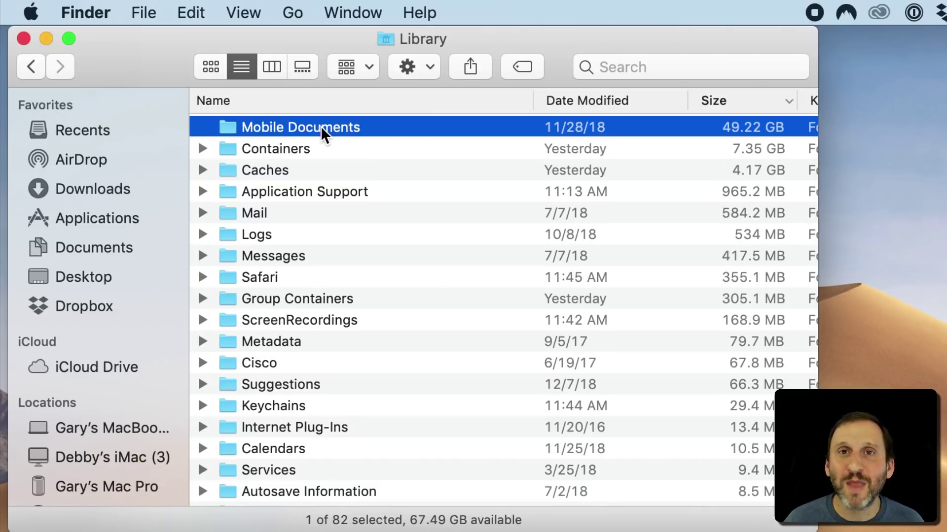